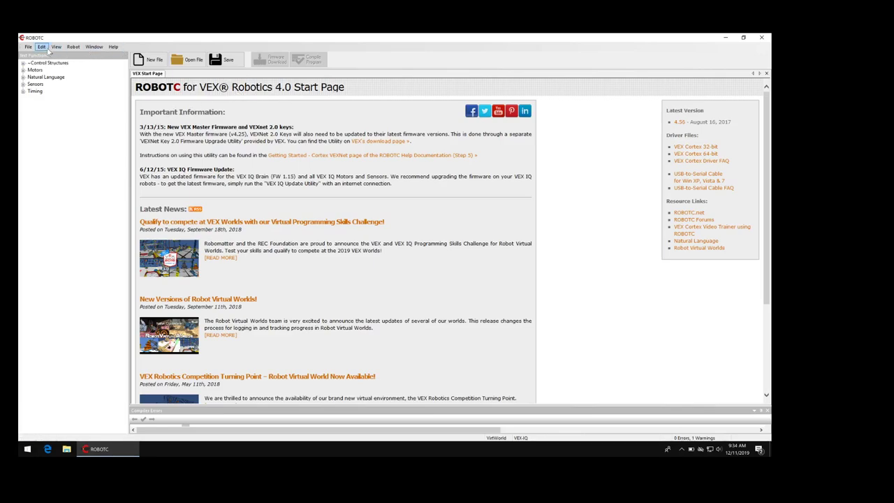
Check the Robot menu's Platform Type (VEX IQ) and Compiler Target (Virtual Worlds) settings
left_click(73, 47)
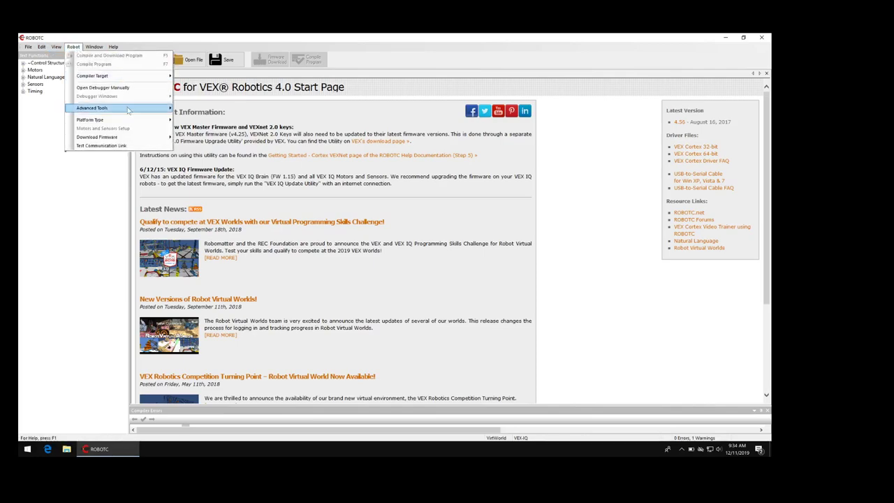
mouse_move(130, 120)
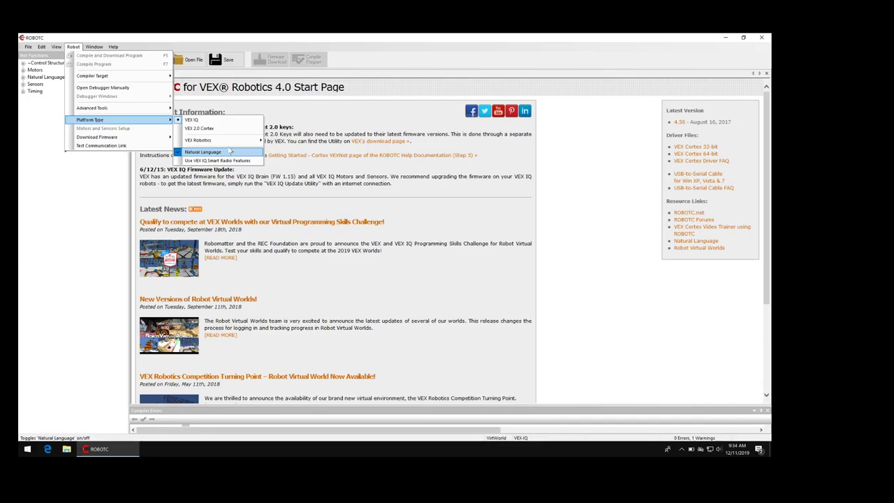
mouse_move(133, 77)
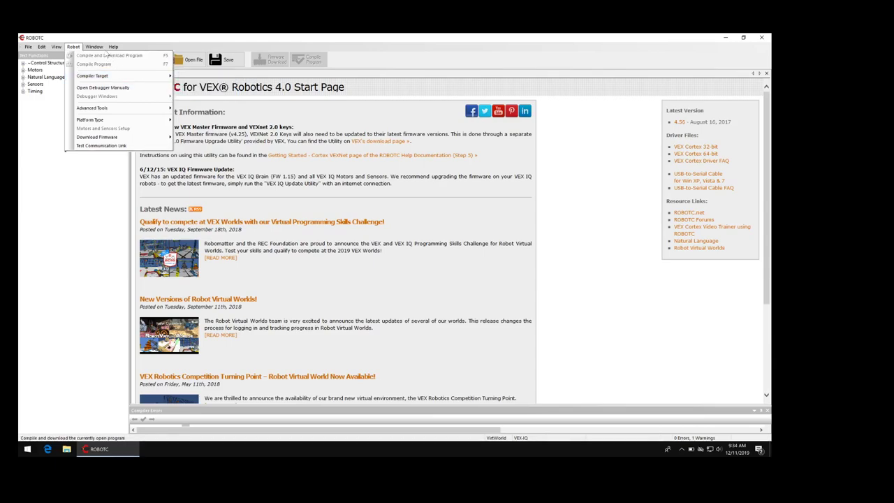
mouse_move(100, 50)
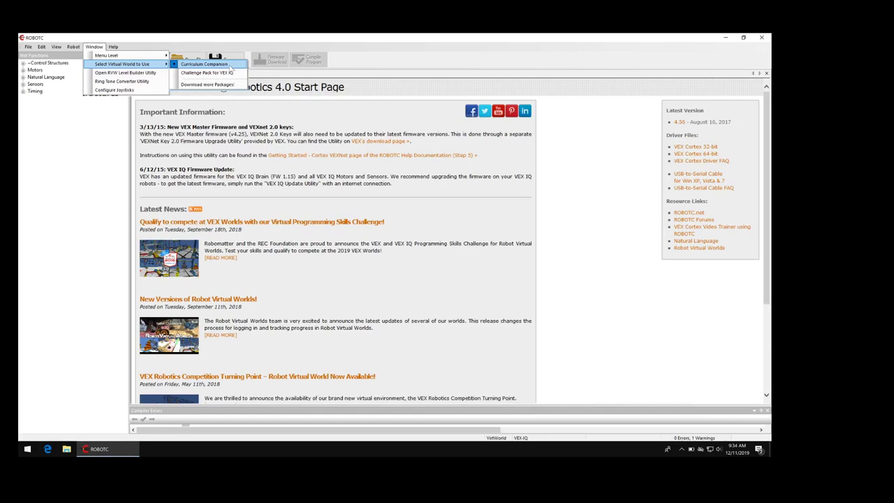
Compile a new empty task main program, download it to the virtual robot, and bring up Curriculum Companion
left_click(97, 33)
key("ctrl+n")
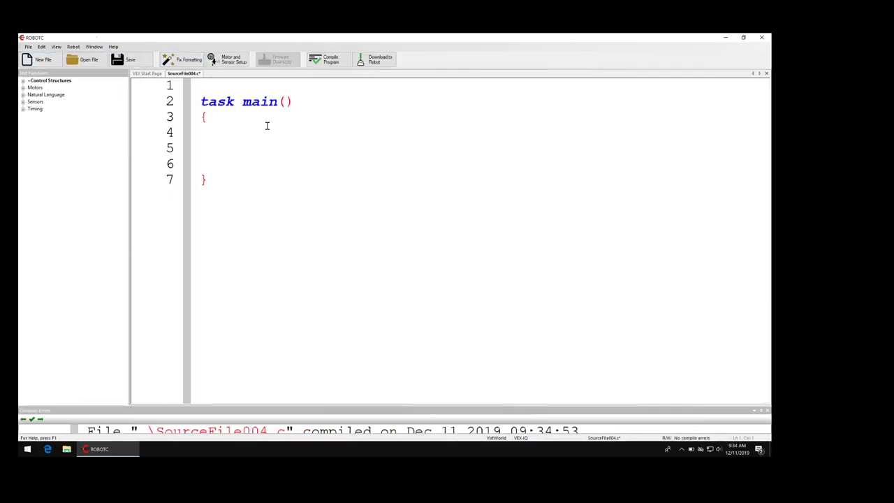
left_click(371, 62)
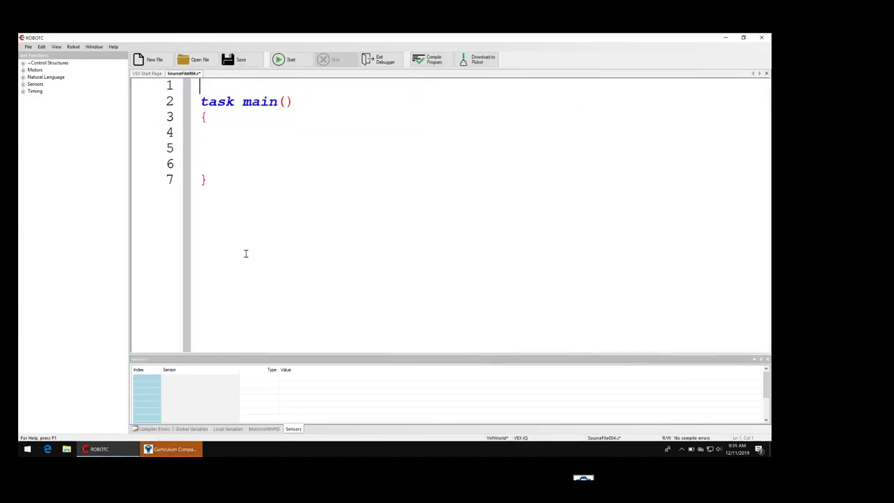
left_click(172, 450)
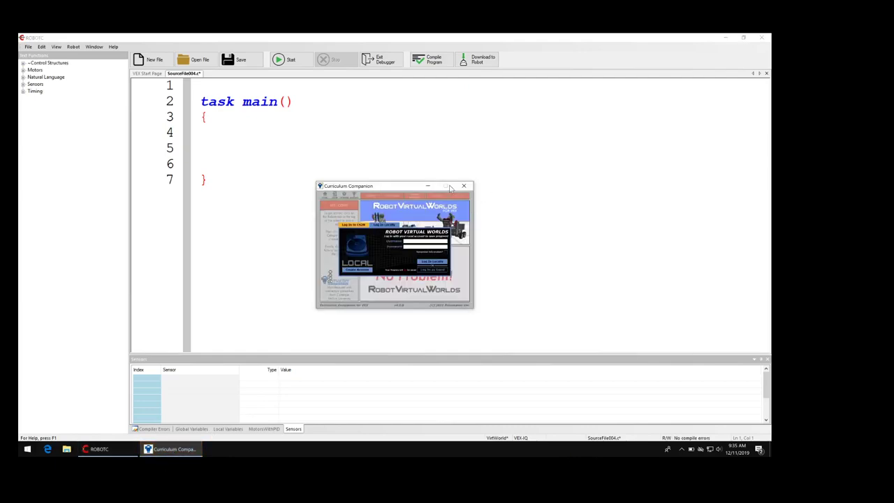
Move the Curriculum Companion window higher and log in as Guest
left_click_drag(409, 188, 416, 157)
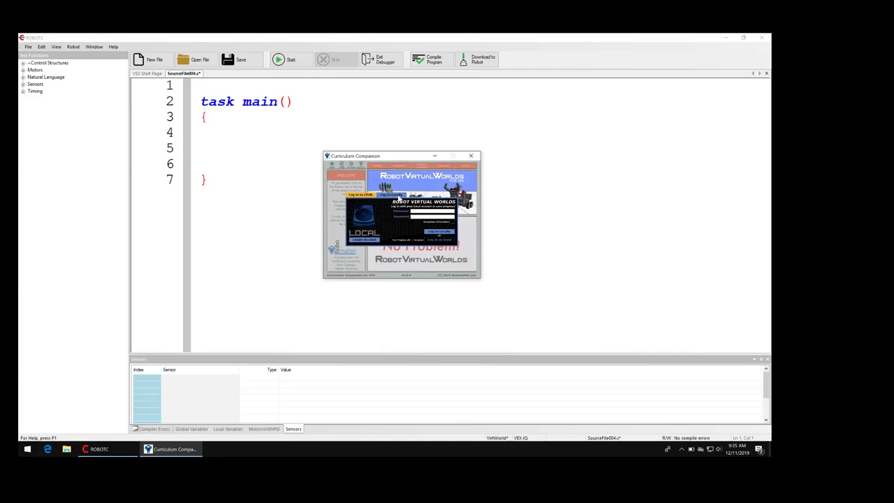
left_click(443, 241)
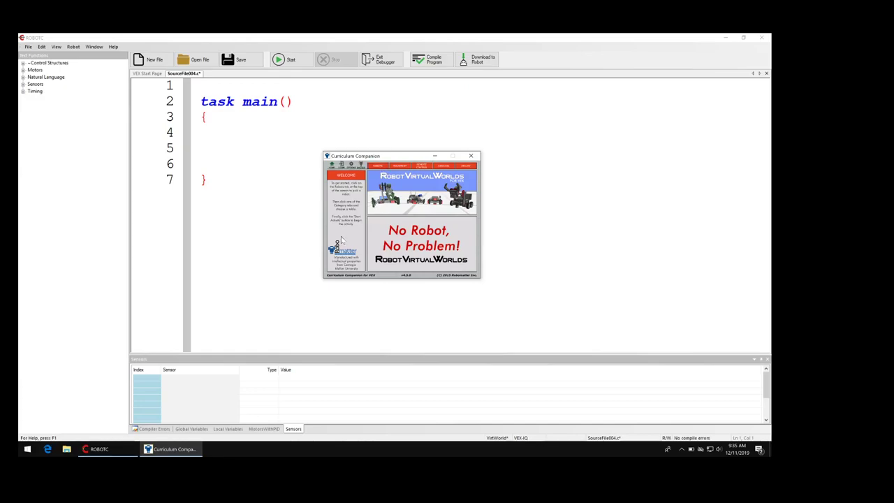
Choose the Huge Table world from the Robots > Utility list and start the activity
left_click(376, 167)
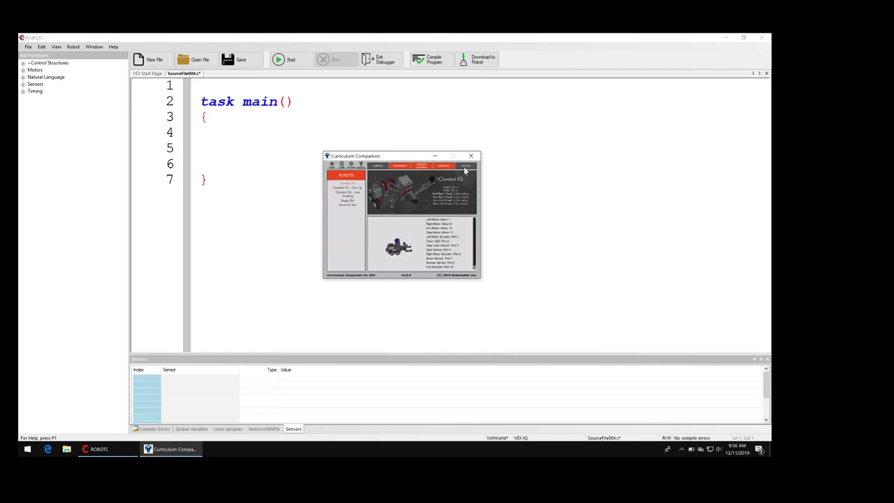
left_click(467, 169)
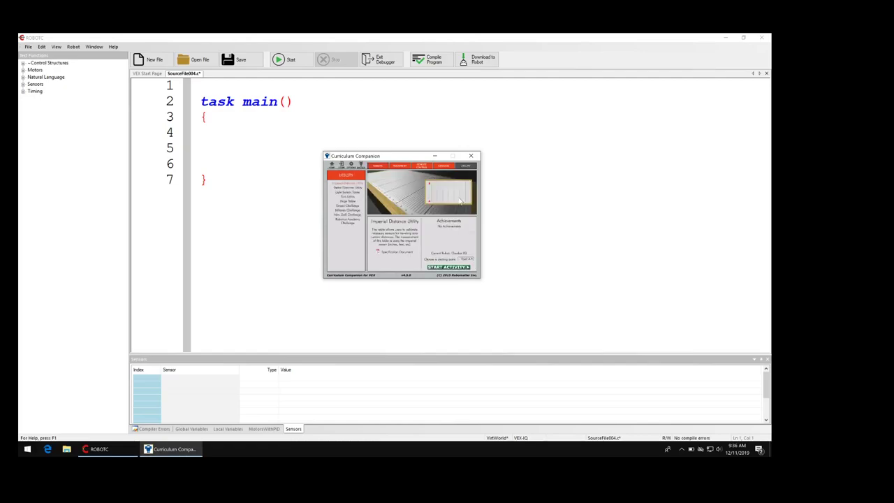
left_click(353, 202)
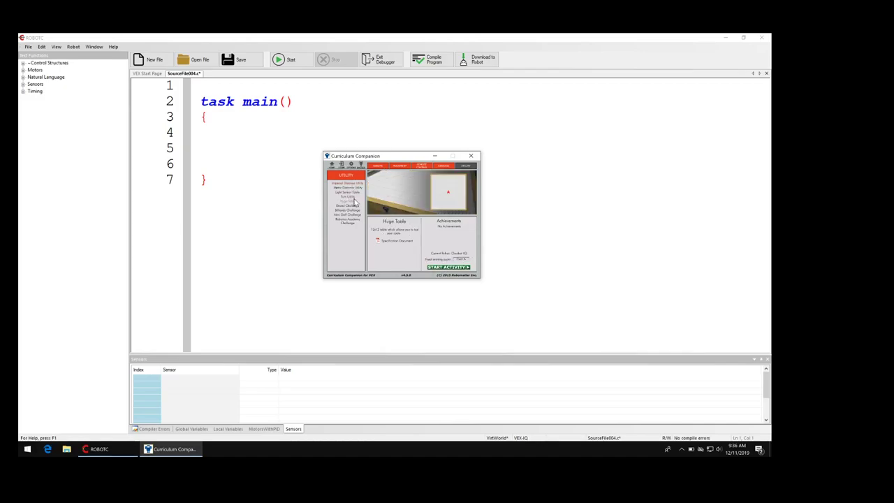
left_click(464, 270)
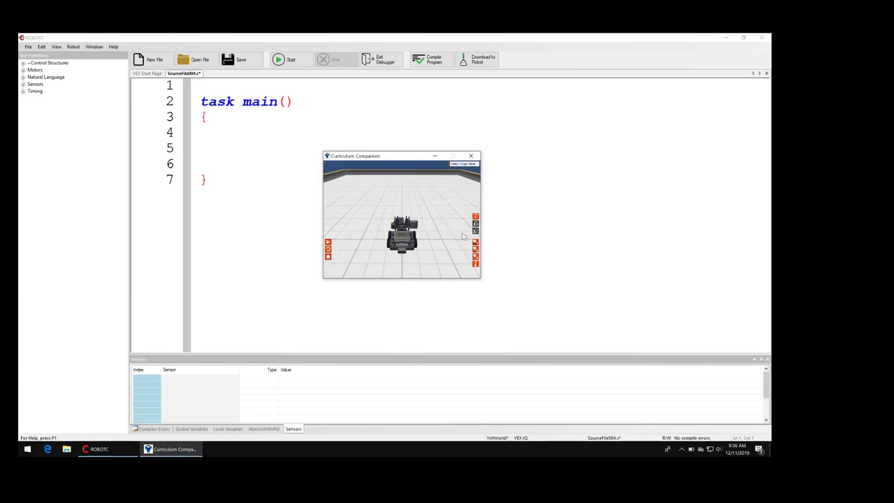
Start the simulation, try the behind, follow and free cameras, return to overhead, and lower the window
left_click(329, 244)
left_click(476, 253)
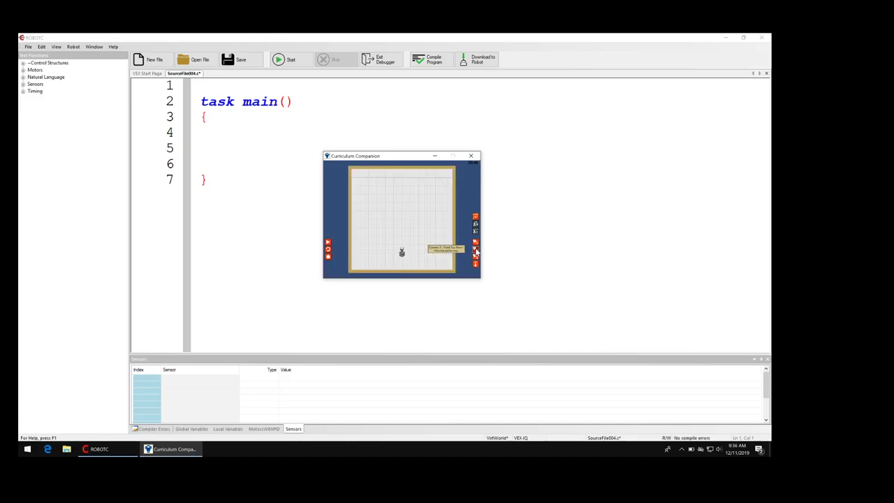
left_click(475, 259)
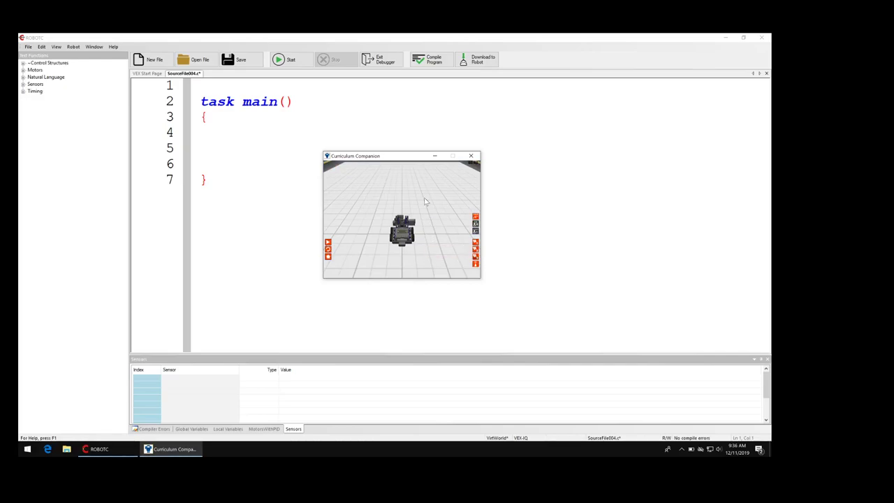
scroll(435, 227, "down", 5)
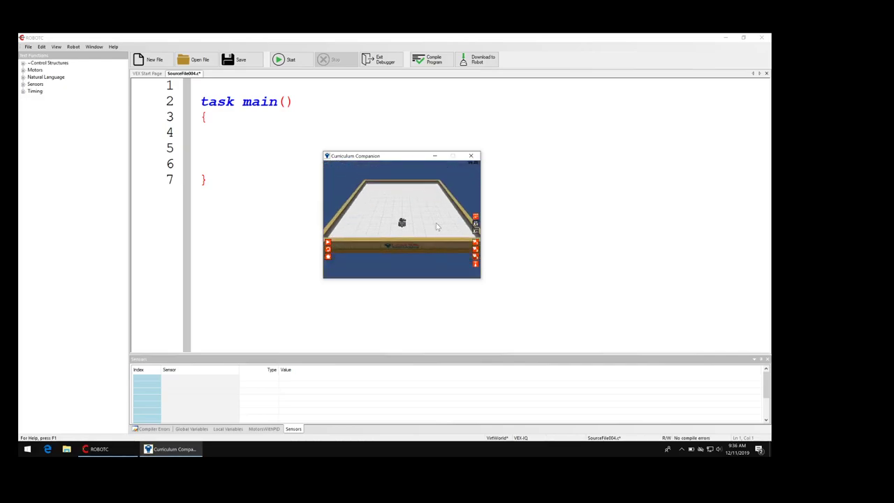
left_click(476, 246)
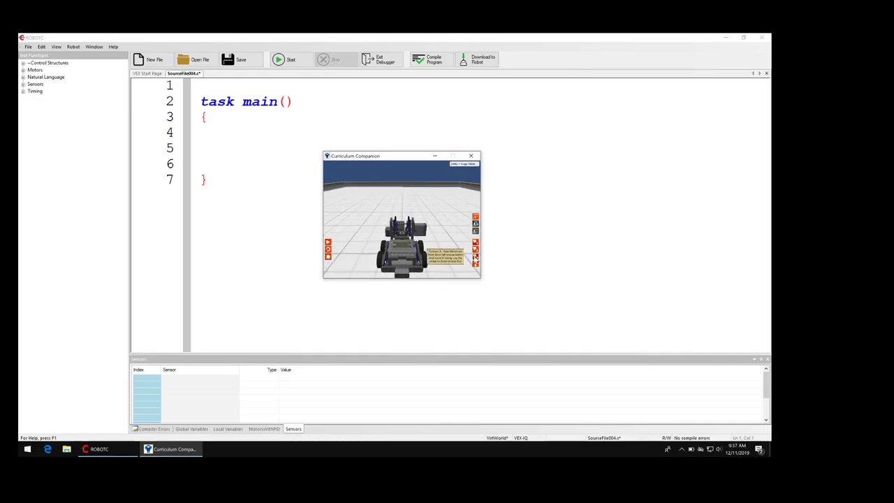
left_click(473, 256)
scroll(396, 217, "up", 5)
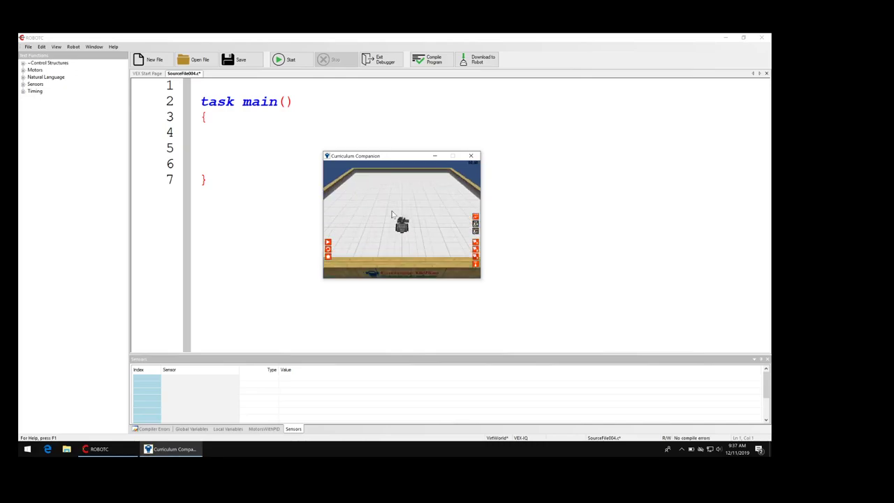
left_click(475, 251)
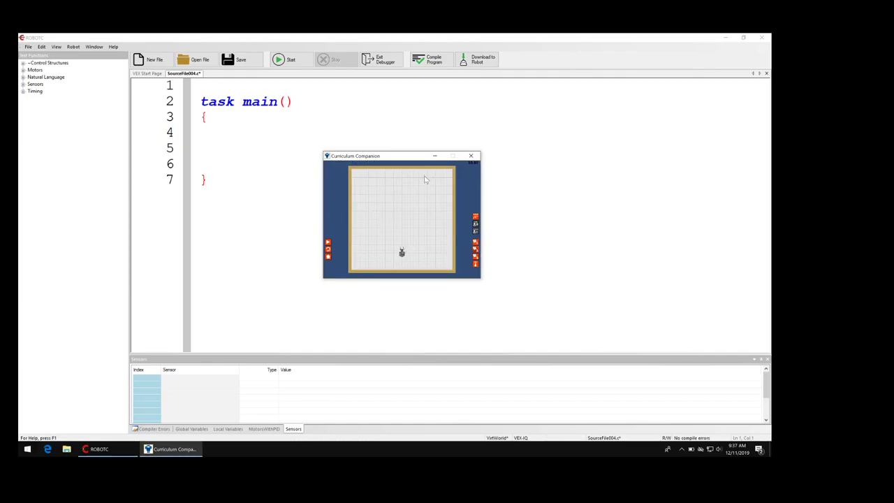
left_click_drag(384, 157, 418, 195)
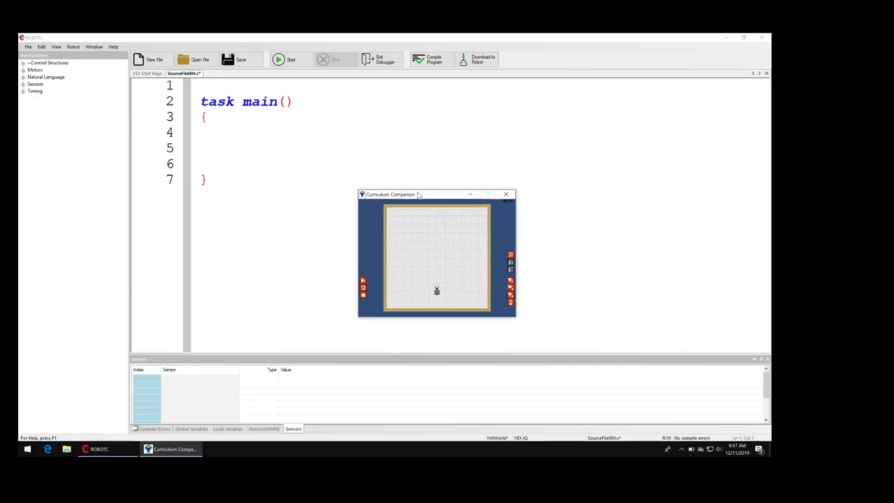
Return to the ROBOTC editor, put the cursor on line 5, and open the Robot menu
left_click(275, 161)
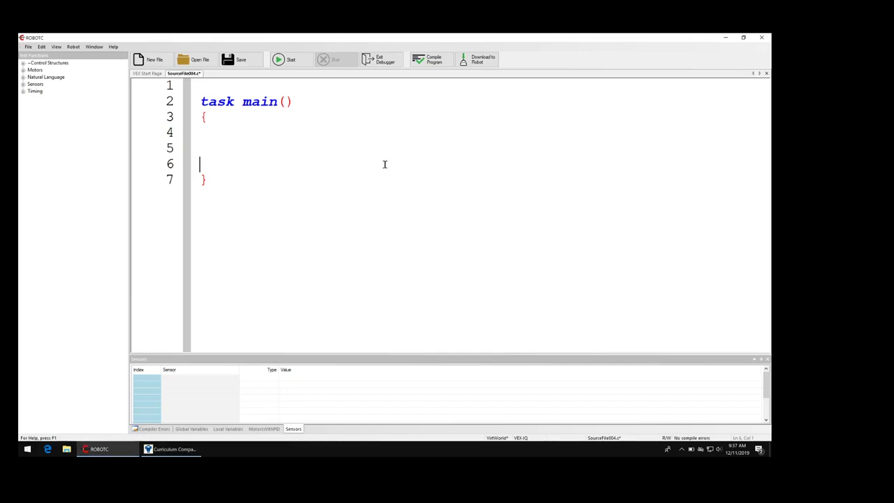
left_click(220, 147)
left_click(73, 47)
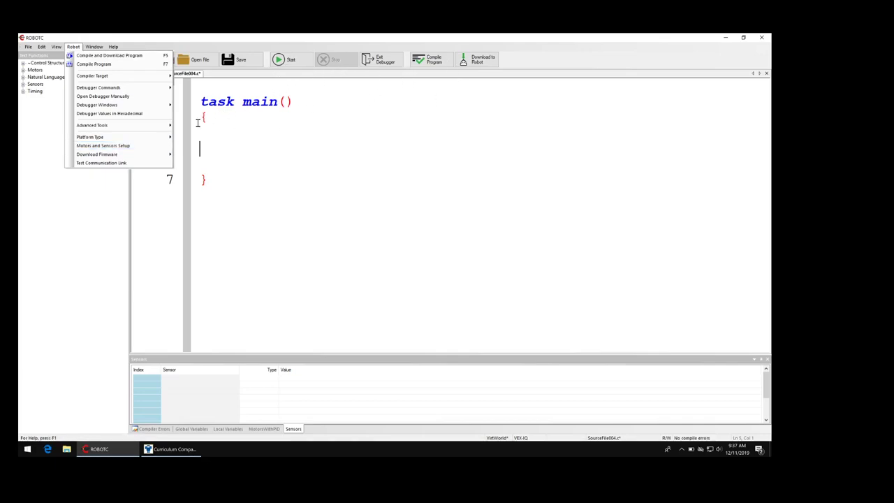
In Motors and Sensors Setup's motor settings, make motor1 a VEX IQ Motor
left_click(130, 149)
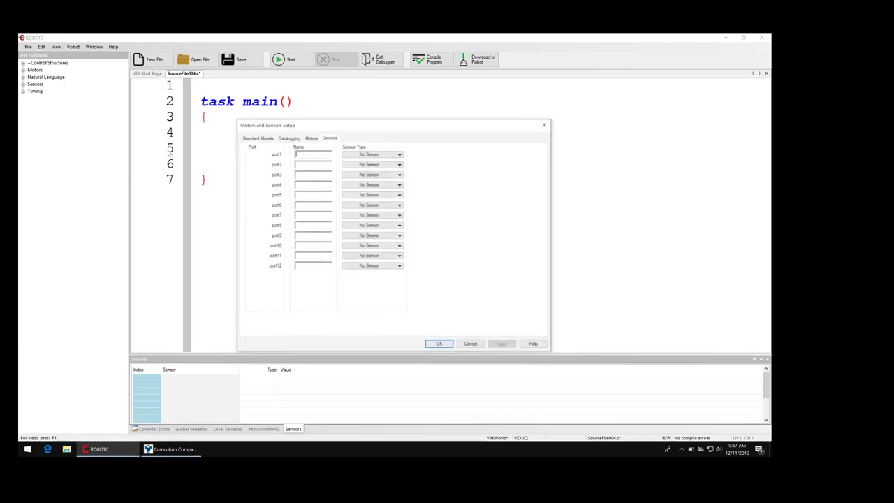
left_click_drag(355, 130, 370, 101)
left_click(330, 110)
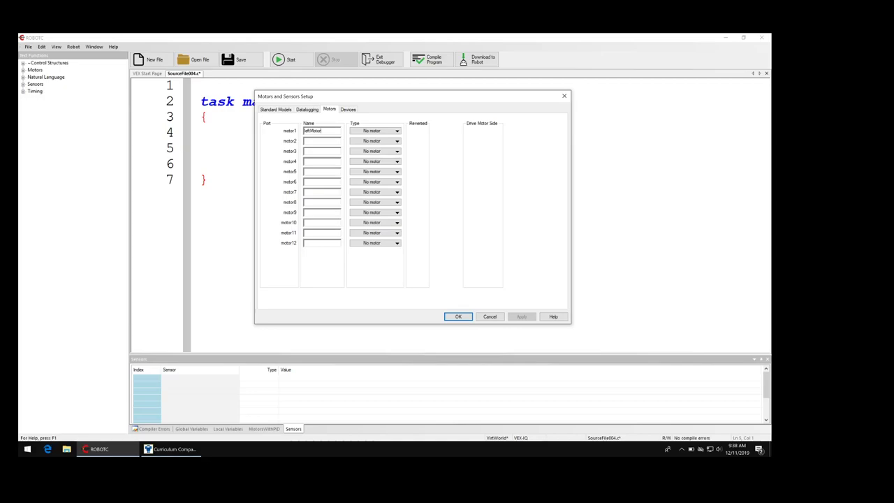
left_click(383, 131)
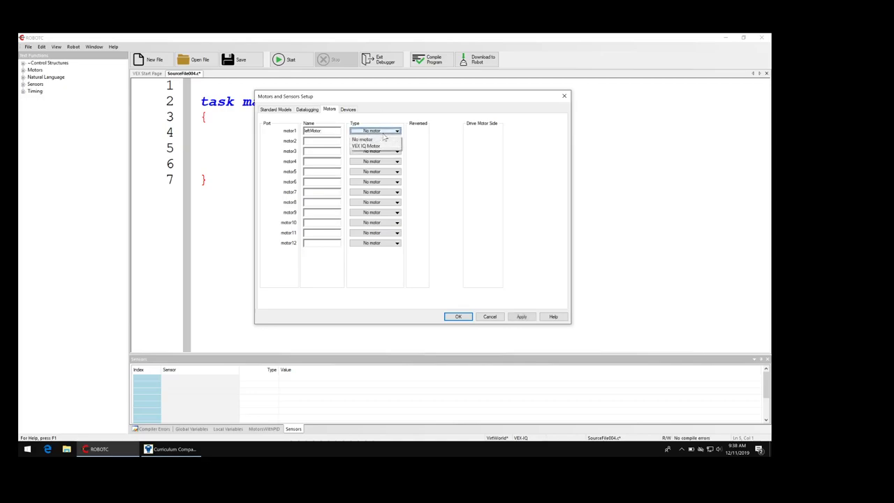
left_click(370, 145)
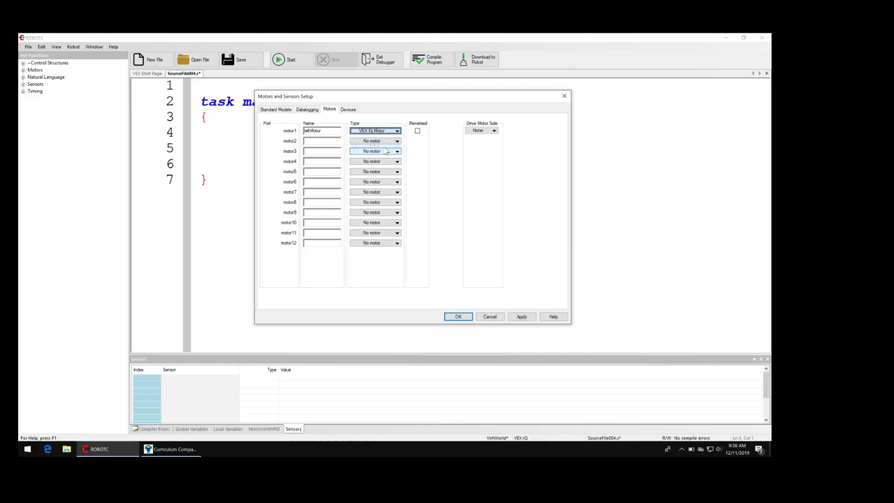
Name the port 6 motor rightMotor and set its type to VEX IQ Motor
left_click(320, 181)
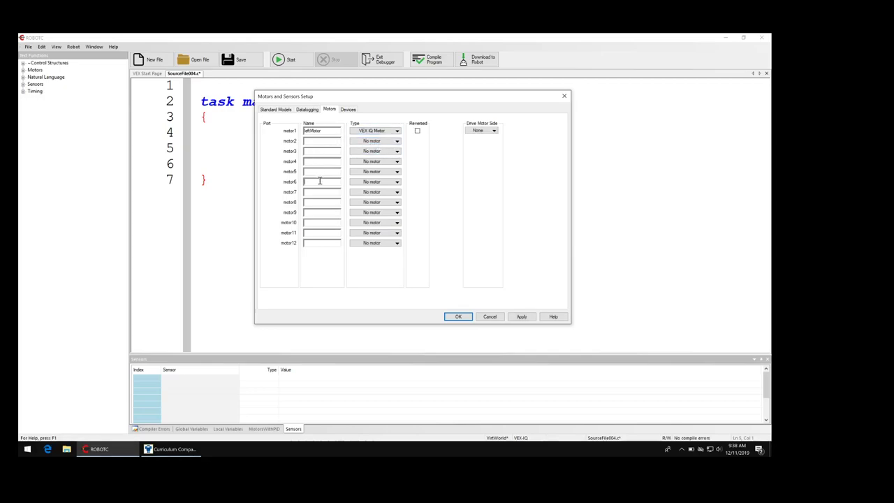
type("rightMotor")
left_click(397, 182)
left_click(376, 196)
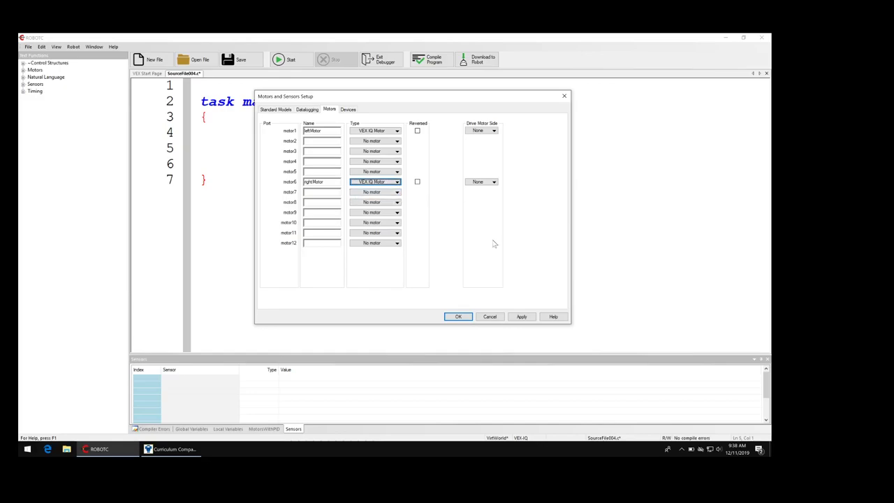
Set motor1 as Left and motor6 as Right drive, reverse motor6, and apply the configuration
left_click(492, 133)
left_click(488, 146)
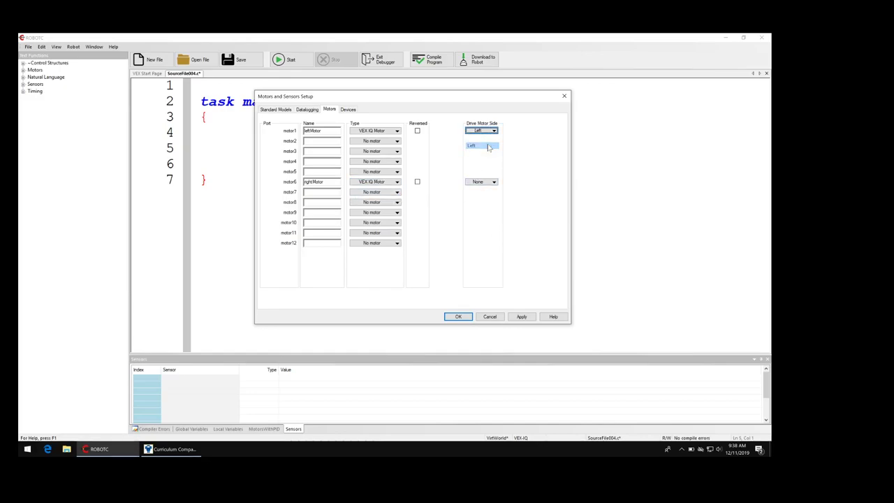
left_click(493, 183)
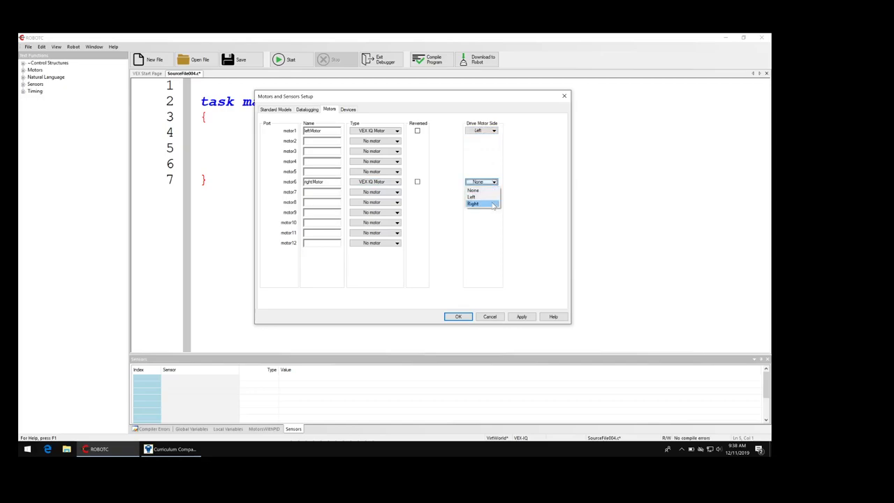
left_click(492, 204)
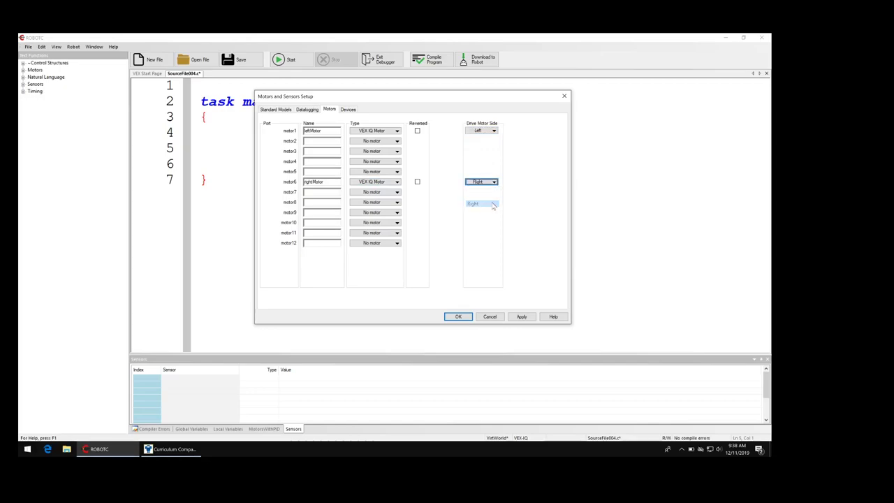
left_click(417, 182)
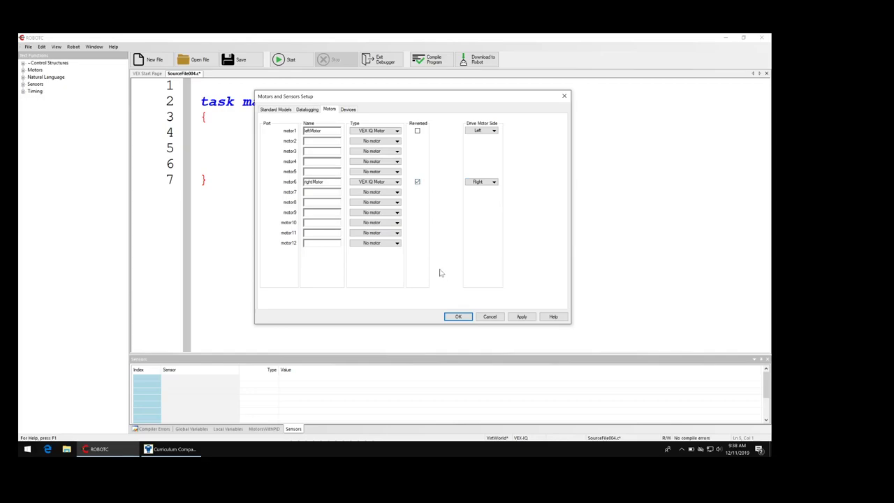
left_click(458, 318)
left_click(292, 189)
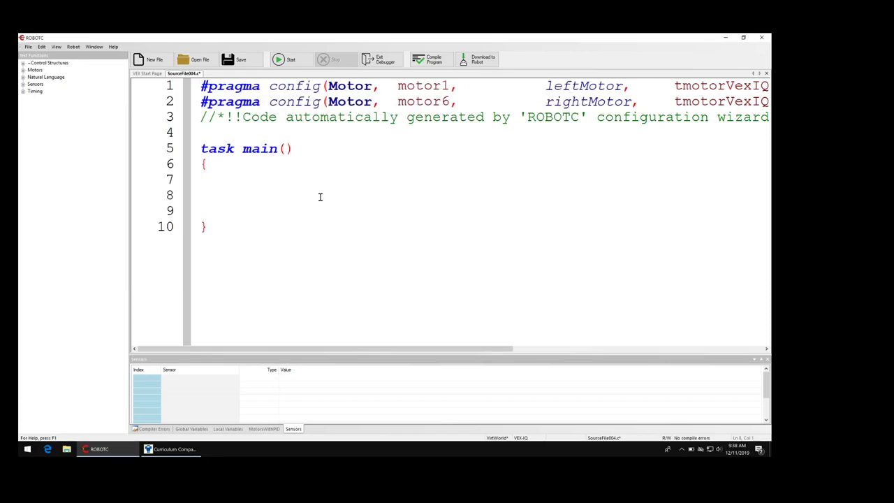
Enter Motor(leftMotor) = 100; and wait1Msec(2000); on consecutive lines in task main
type("Motor")
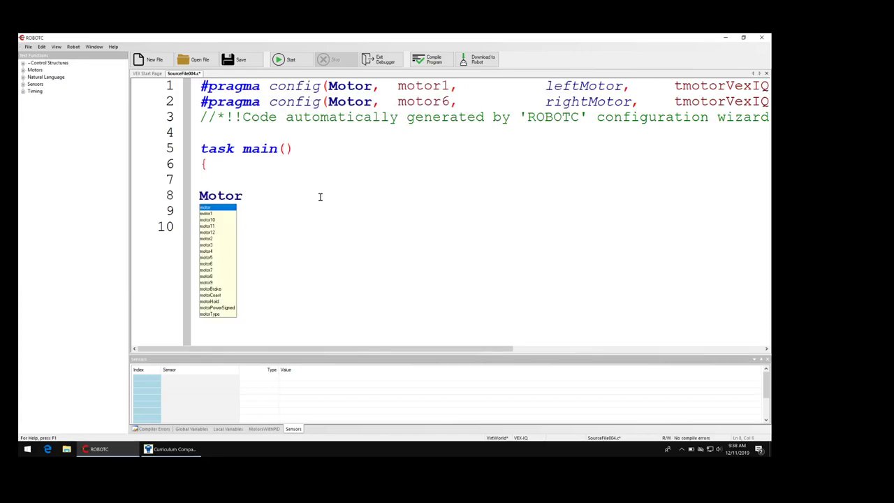
type("(le")
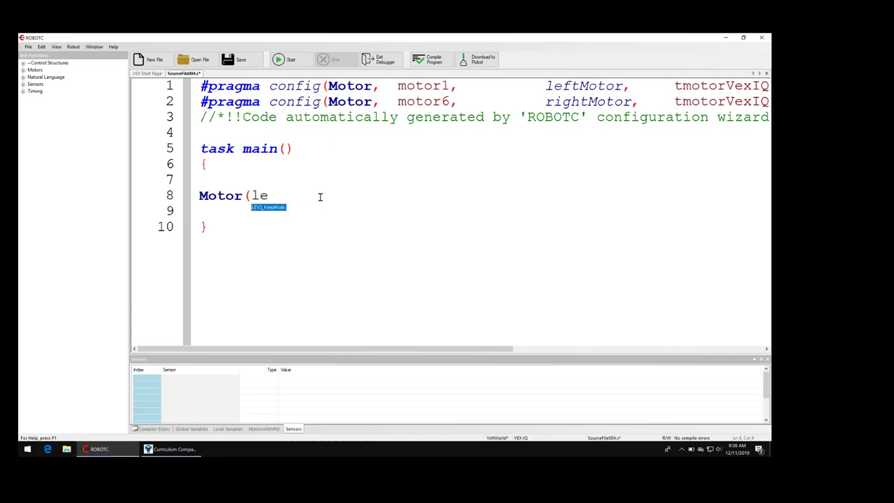
type("ftMotor")
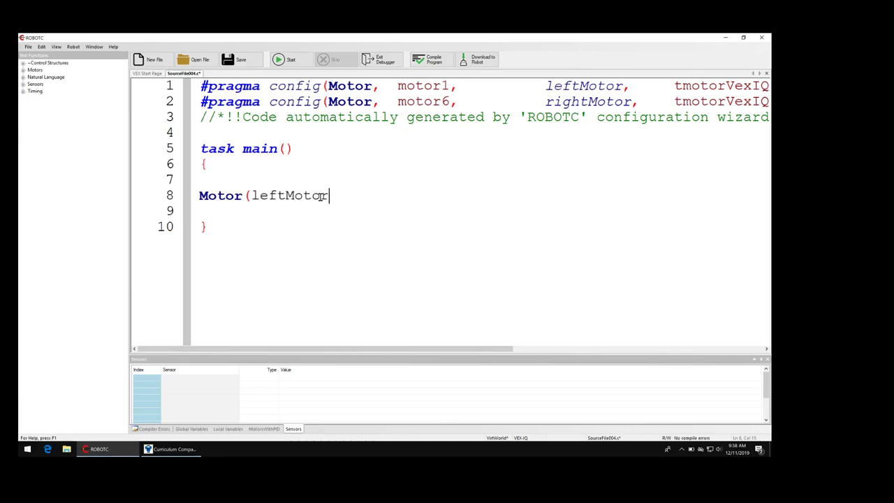
type(") = 100;")
key("Return")
type("wait1")
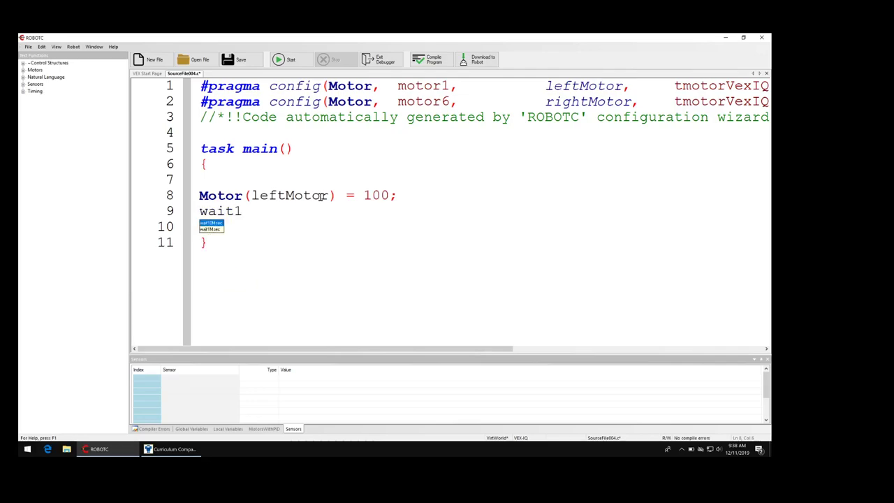
type("Msec(")
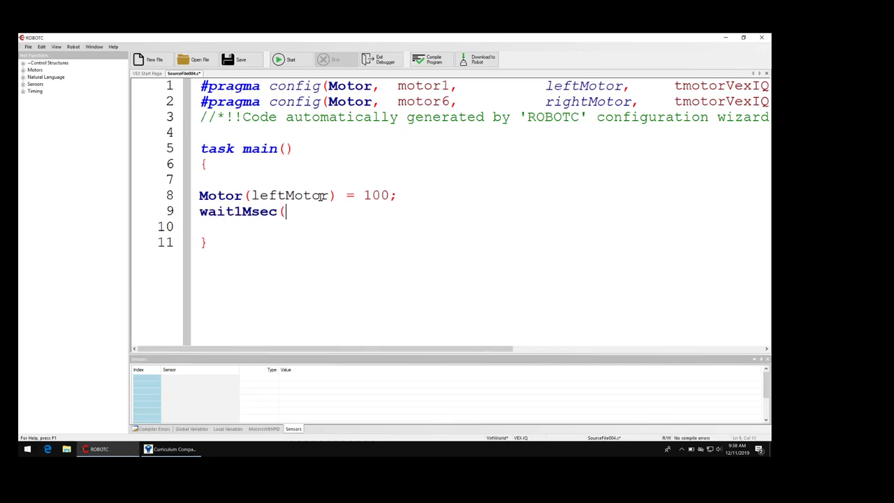
type("2000);")
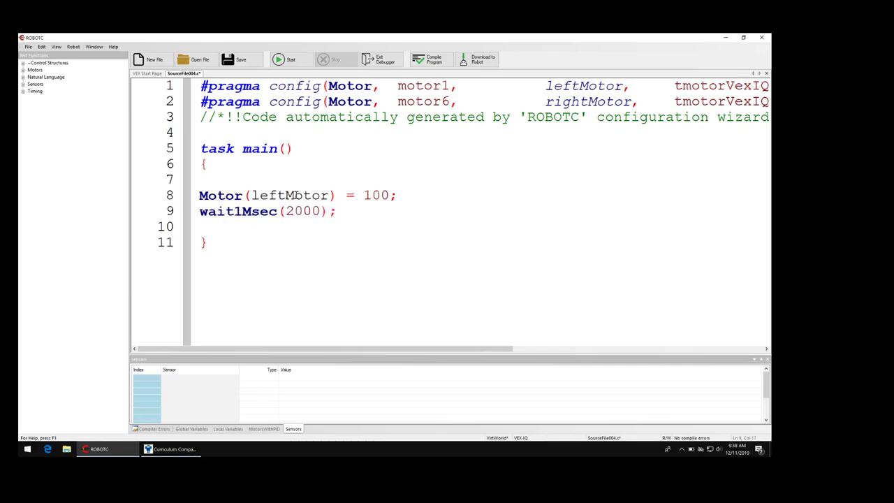
Download the program to the robot and bring the simulator window forward
left_click(470, 63)
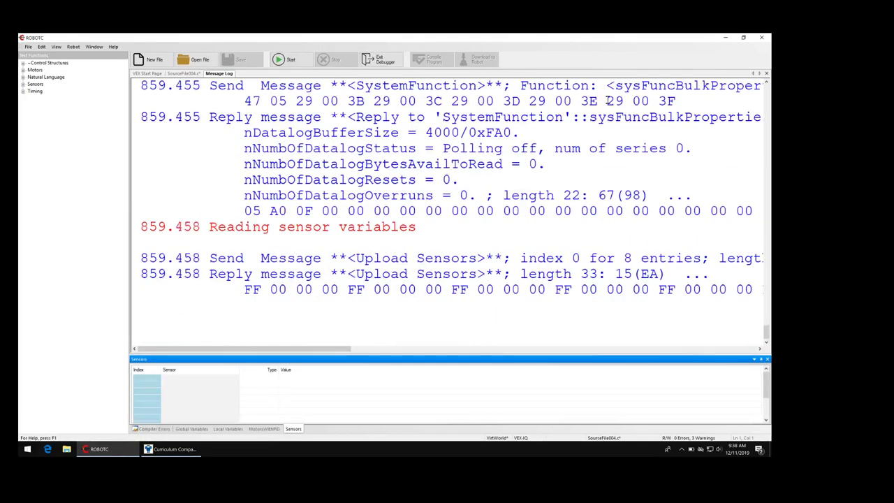
left_click(766, 74)
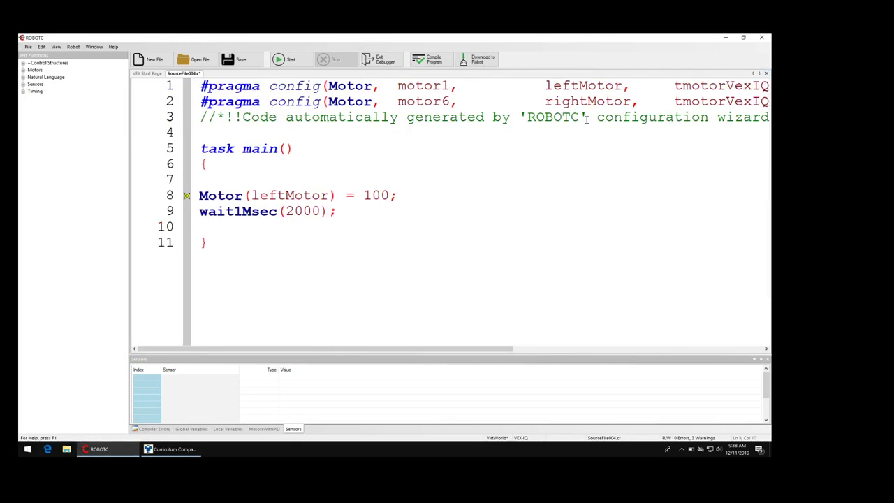
left_click(171, 449)
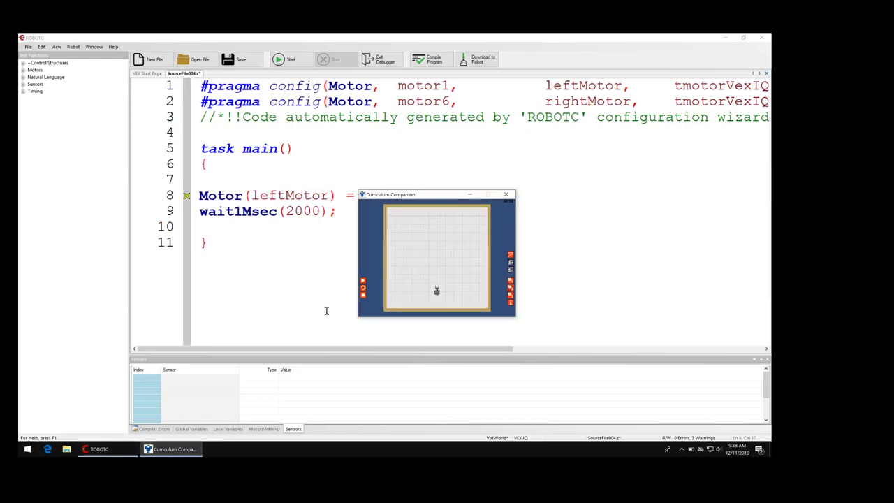
left_click_drag(422, 197, 417, 174)
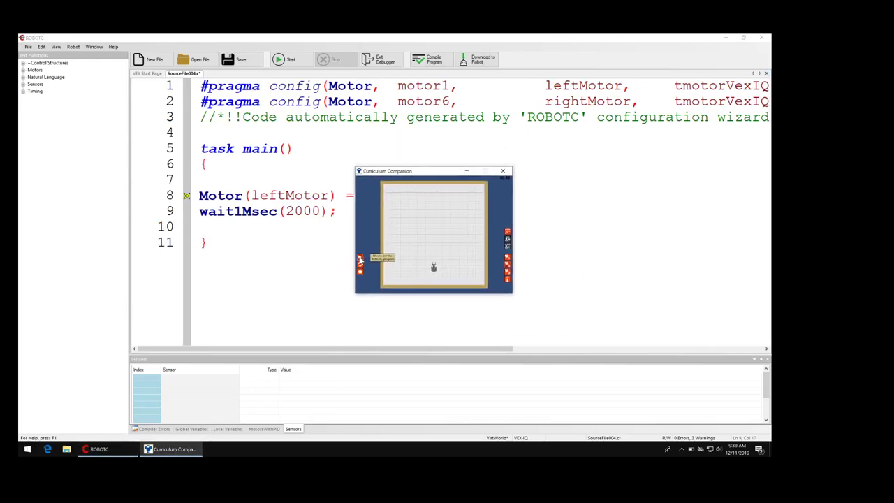
Run the program on the Clawbot IQ twice, watching from the chase camera
left_click(360, 258)
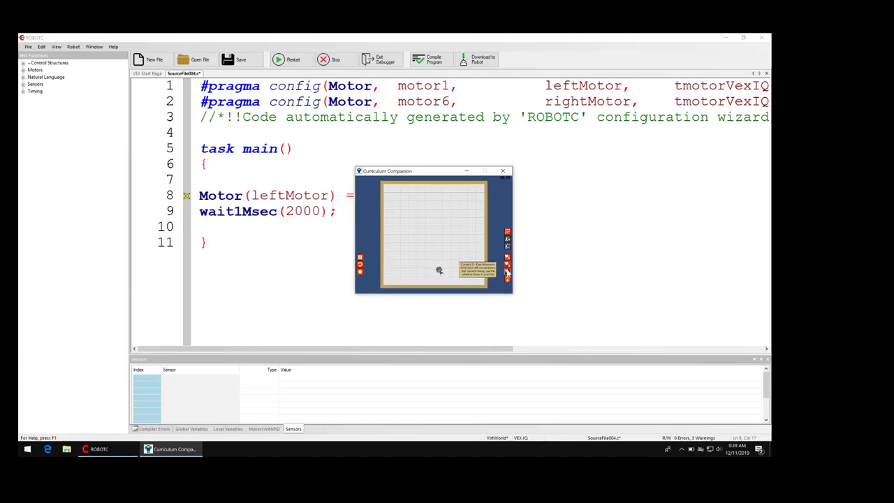
left_click(508, 258)
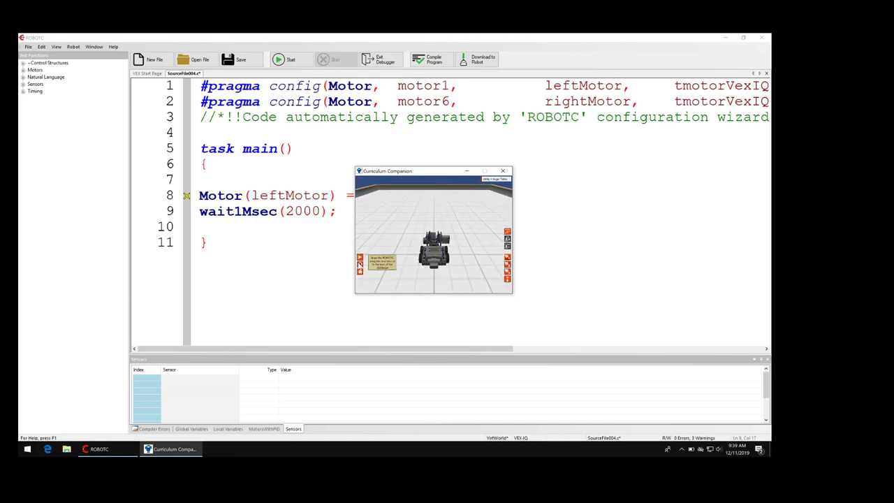
left_click(359, 257)
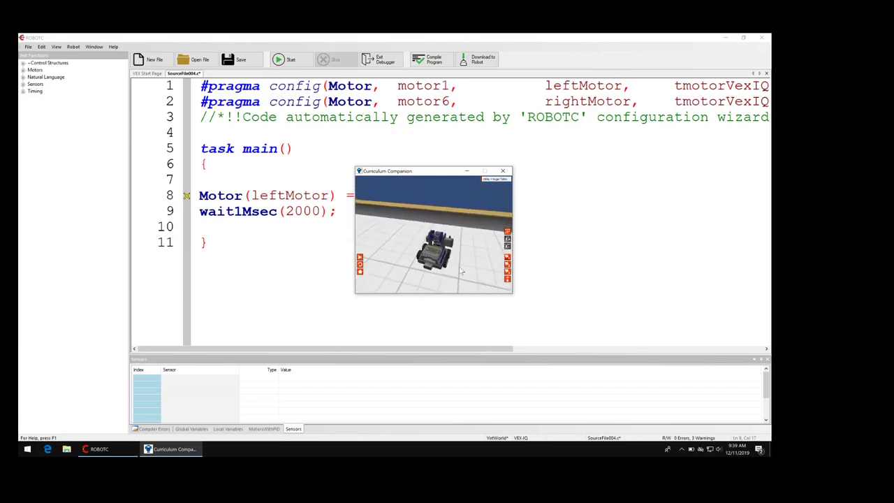
Change Motor to motor on line 8 per the compiler warning and recompile with F7
left_click(301, 230)
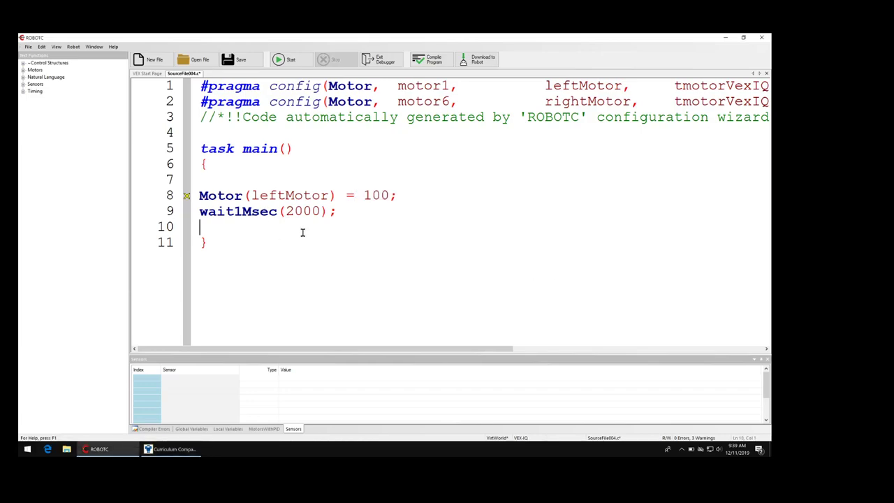
left_click(149, 429)
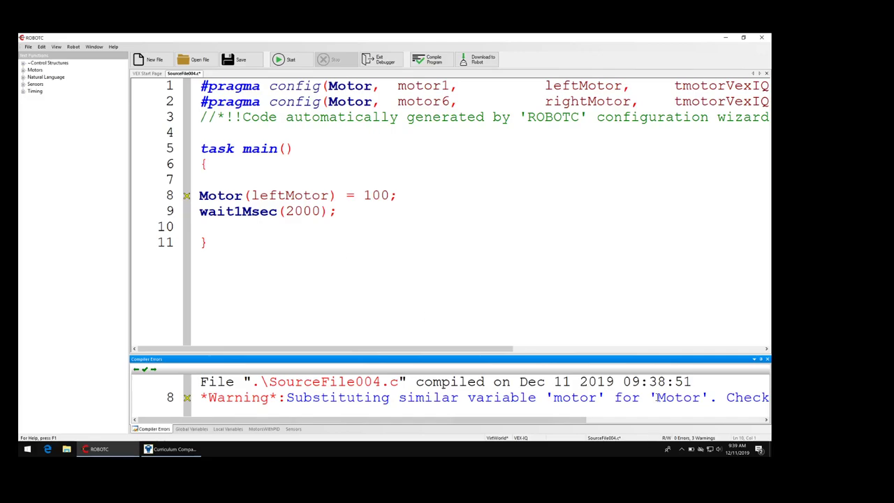
left_click(212, 201)
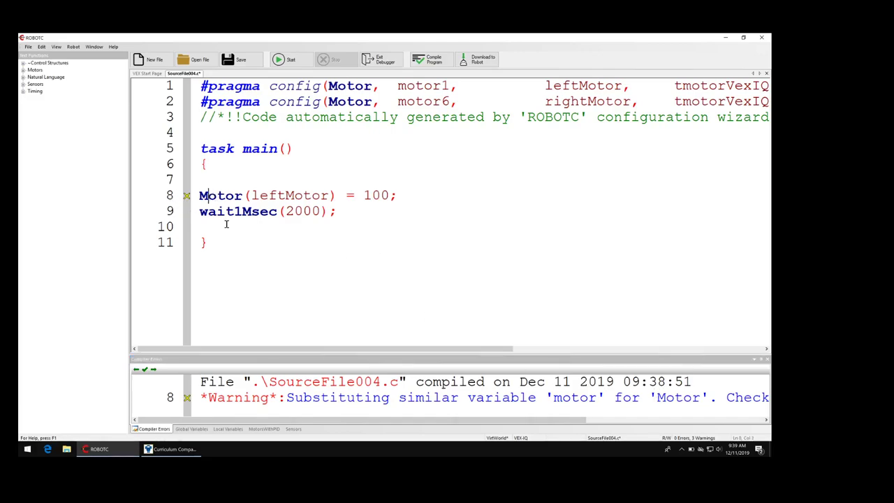
key("BackSpace")
type("m")
key("F7")
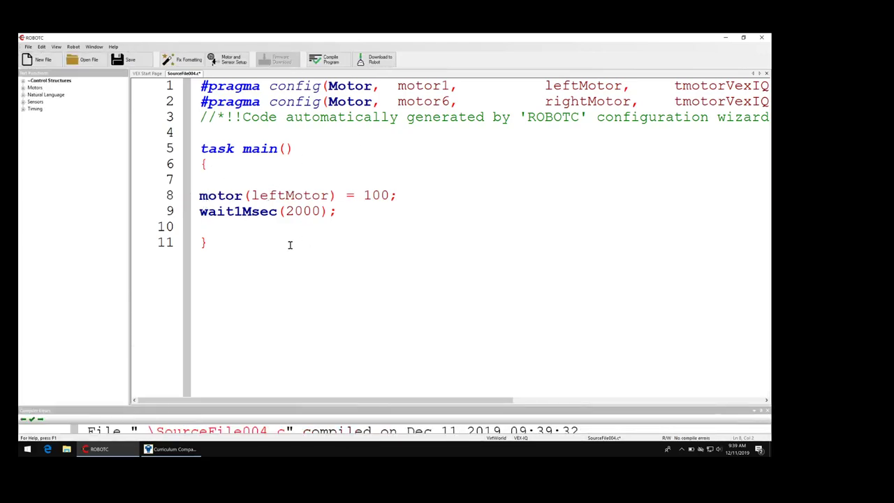
Add a new line 9 reading motor(rightMotor) = 100; below line 8
left_click(412, 193)
key("Return")
type("mo")
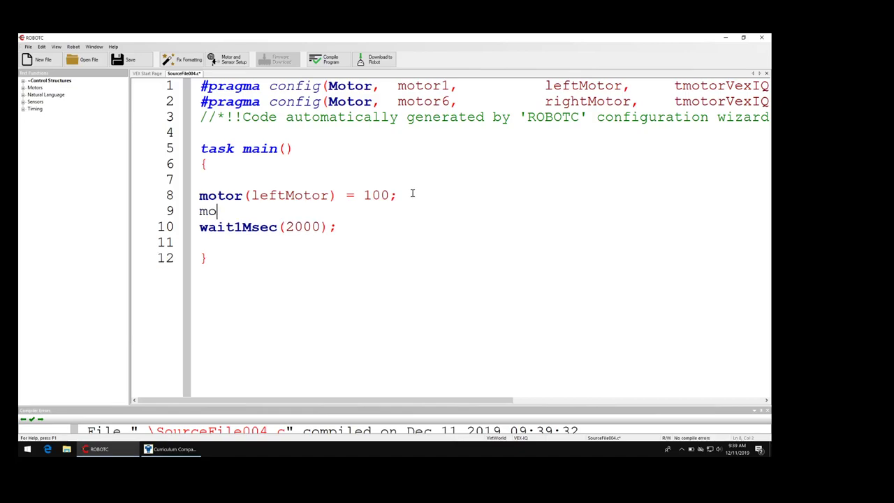
type("tor(rightMotor")
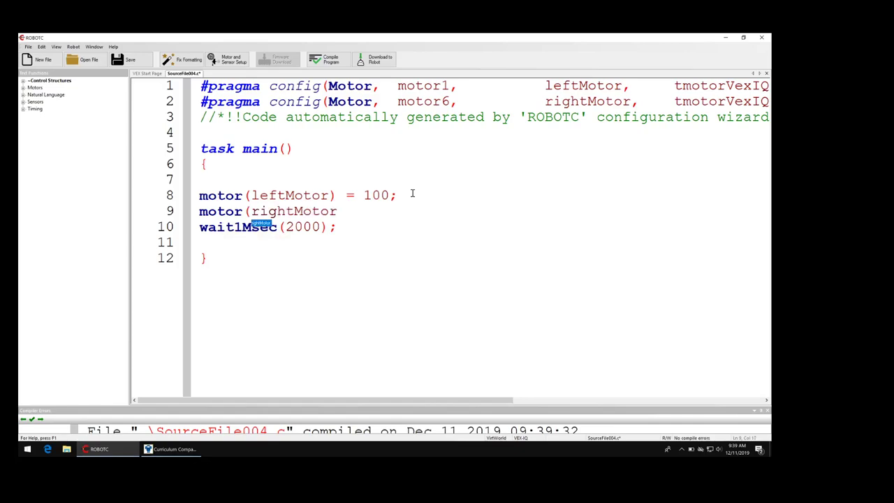
type(")=")
key("BackSpace")
key("BackSpace")
type(") = 100;")
Download the updated program and run it so the Clawbot IQ drives straight forward
left_click(377, 60)
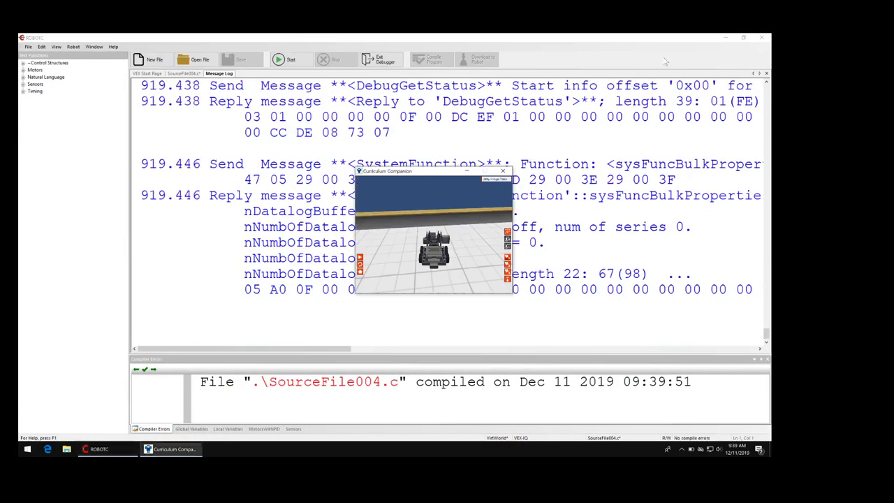
left_click(767, 73)
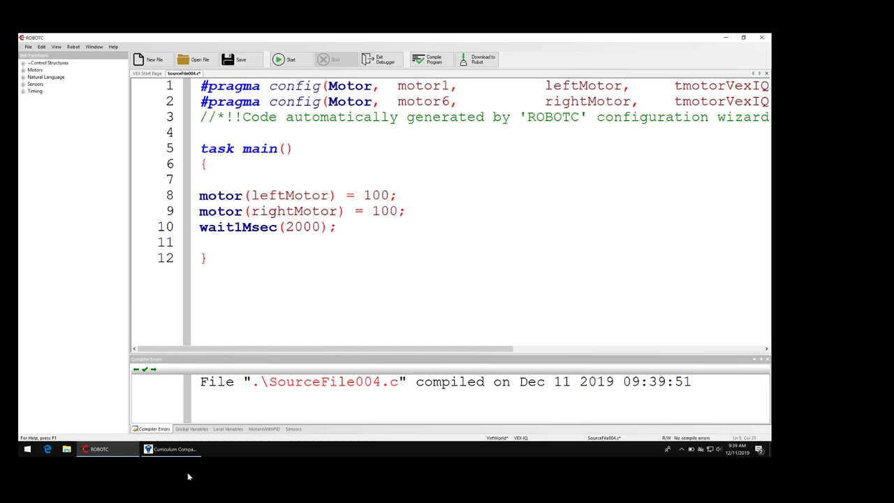
left_click(185, 454)
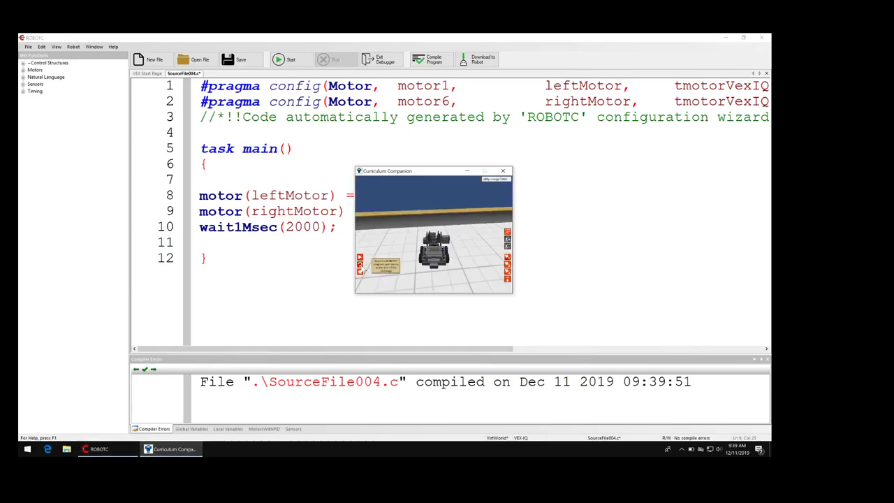
left_click(361, 258)
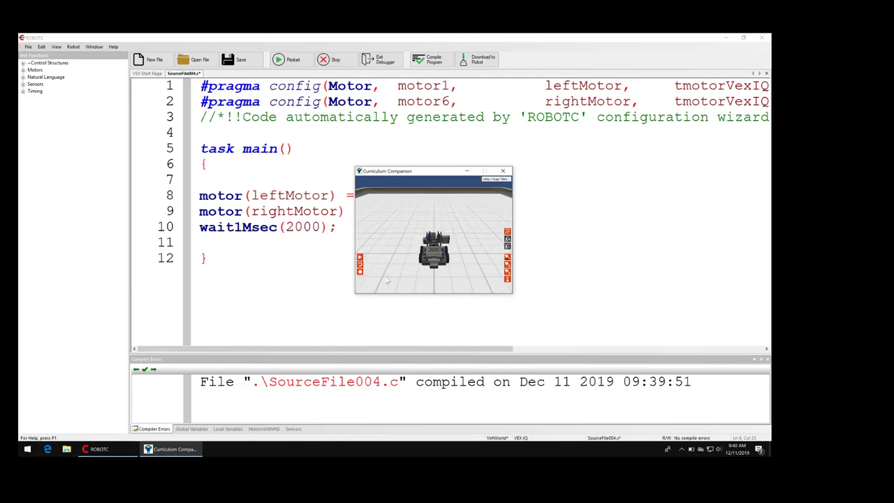
Change line 9 to motor(rightMotor) = -100; by adding a minus sign
left_click(277, 280)
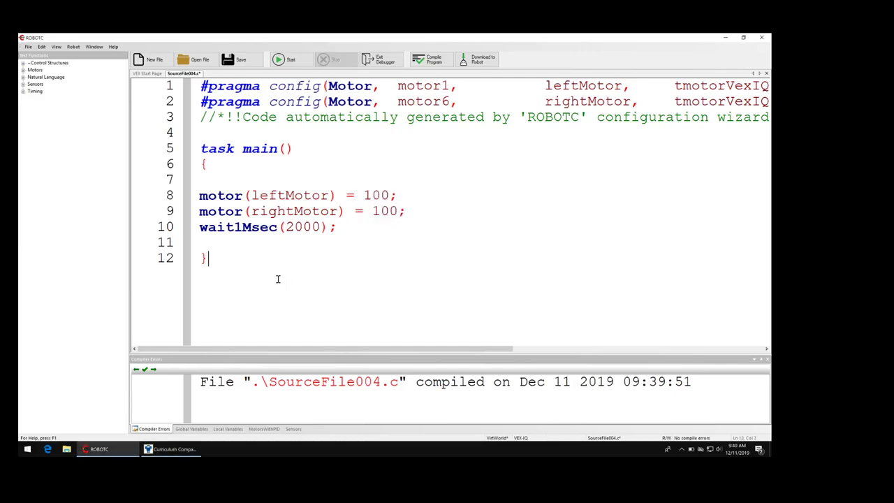
left_click(370, 212)
type("-")
Download the edited program and run it so the Clawbot IQ spins in place
left_click(478, 61)
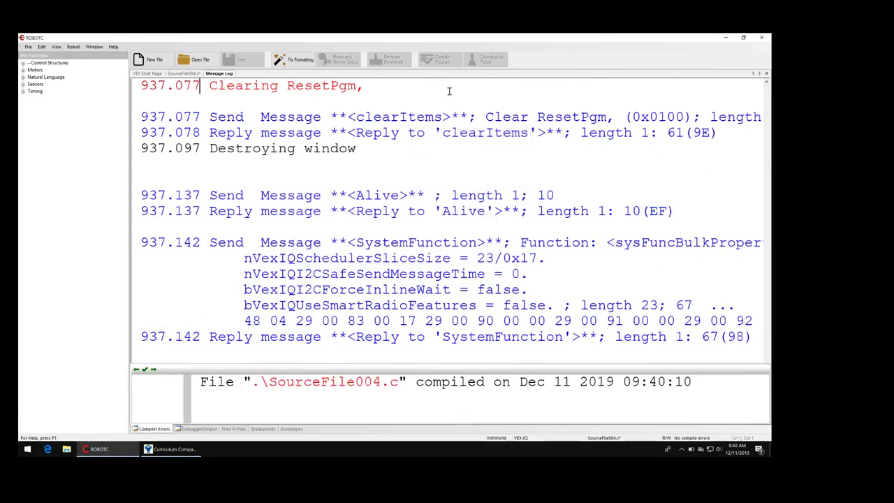
left_click(766, 73)
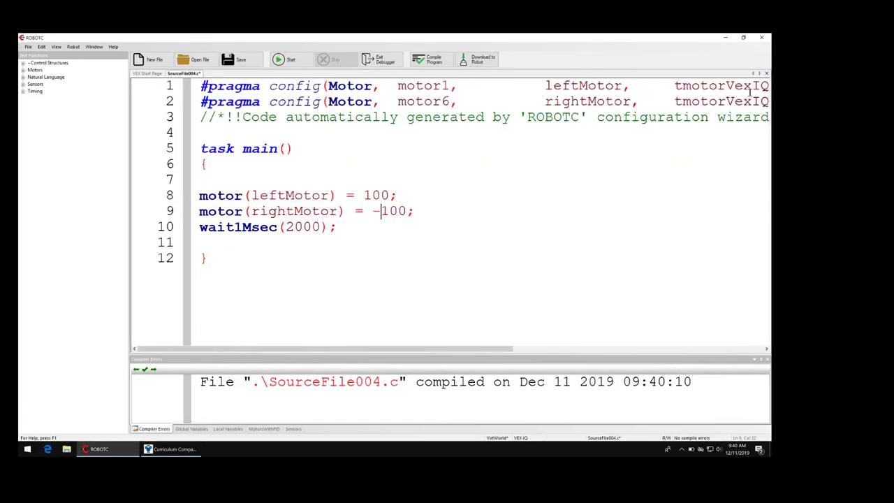
left_click(168, 449)
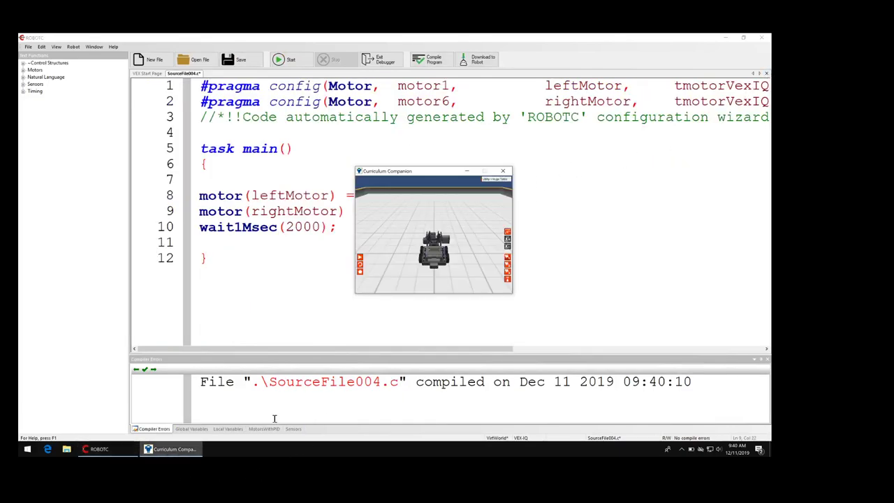
left_click(360, 258)
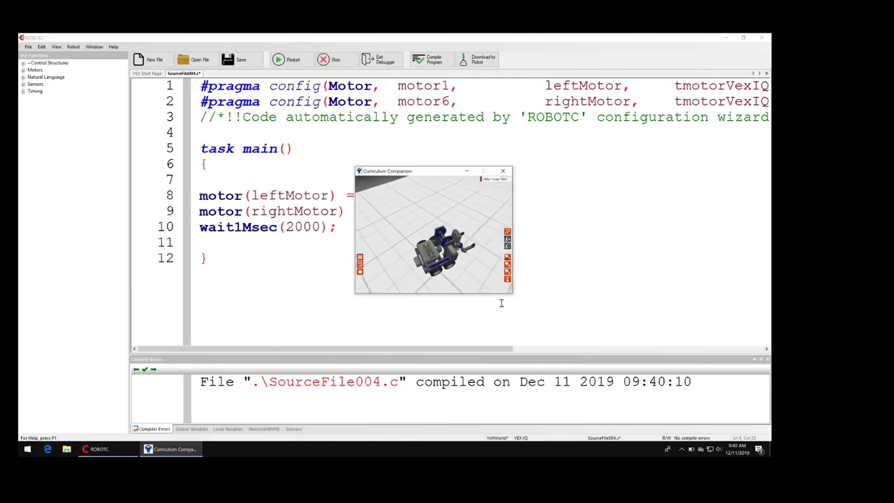